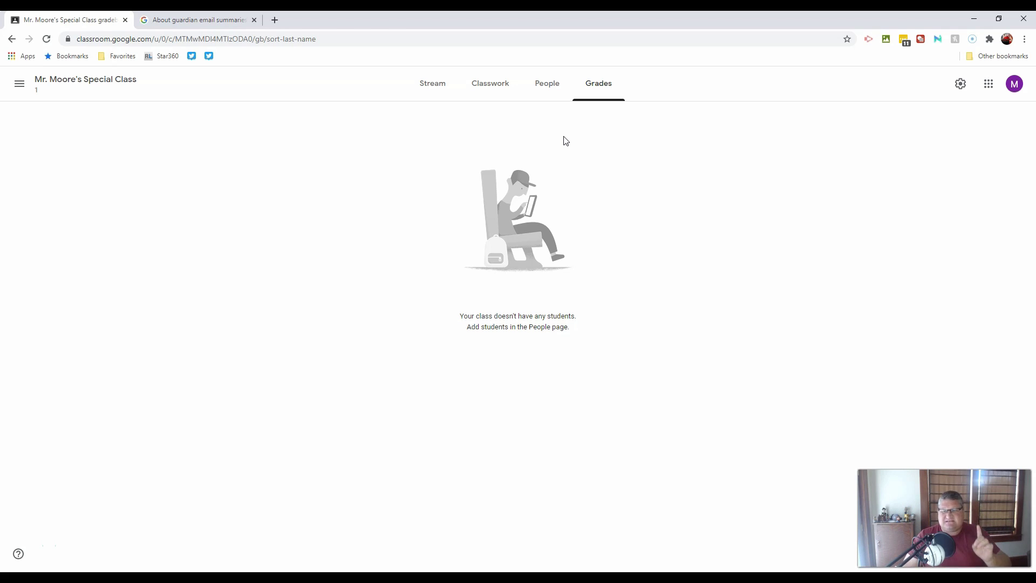
Switch to the class's People page and bring up the Invite teachers dialog.
click(586, 110)
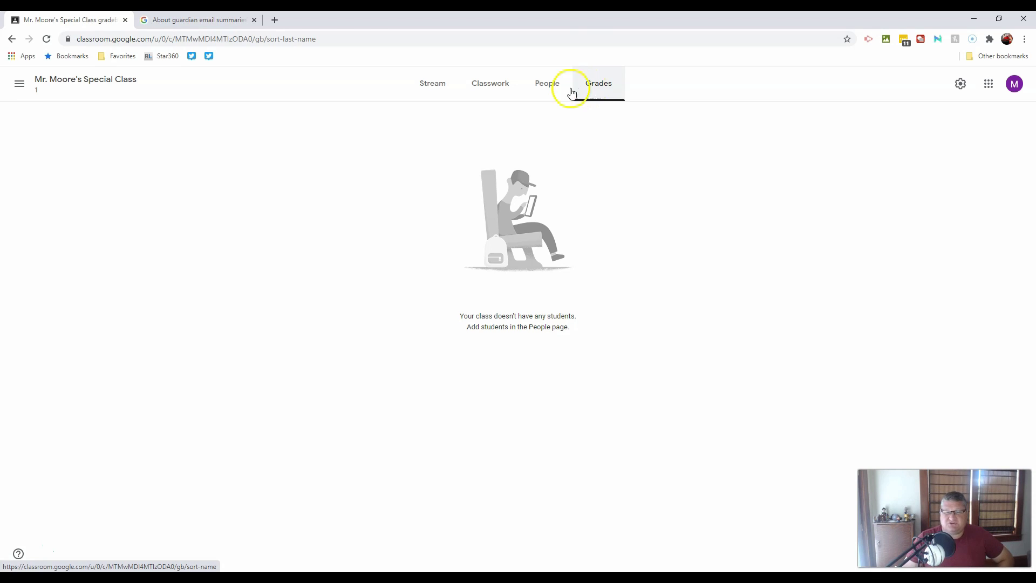
click(551, 91)
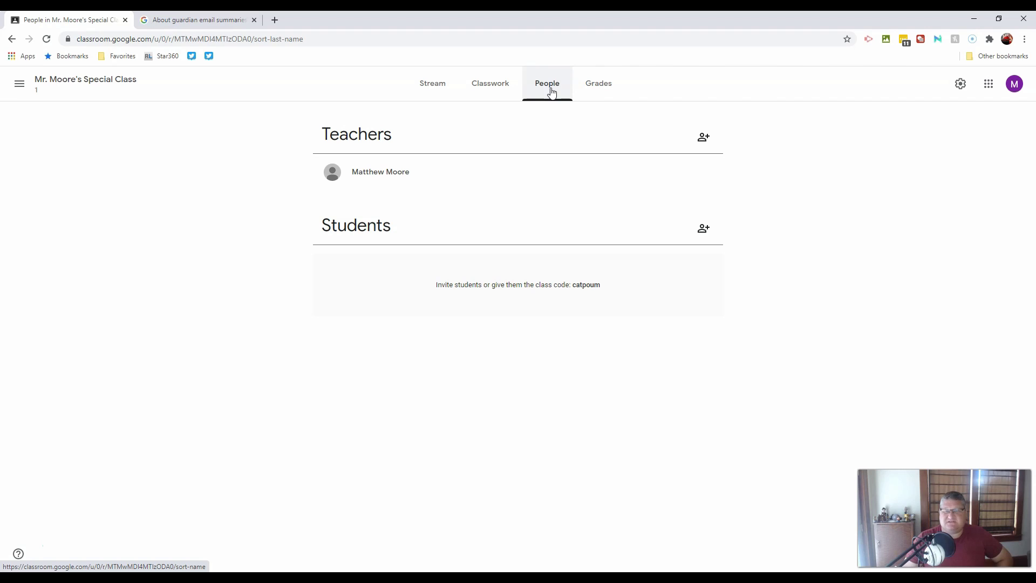
click(704, 138)
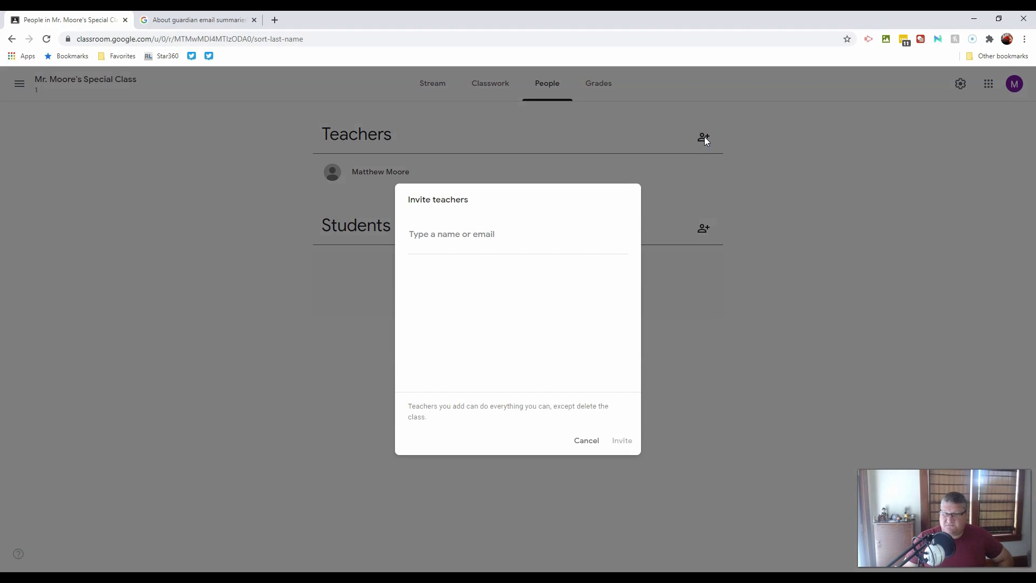
Cancel the Invite teachers dialog without adding any teacher.
click(696, 141)
click(588, 442)
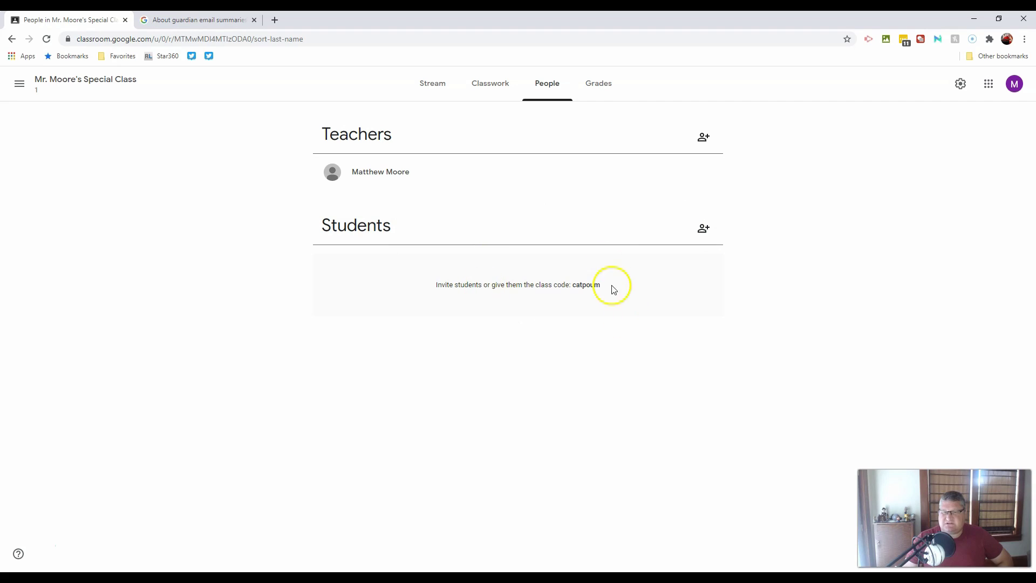
Select the class code, then open the Classroom classes overview in a new browser tab.
drag(603, 287, 573, 288)
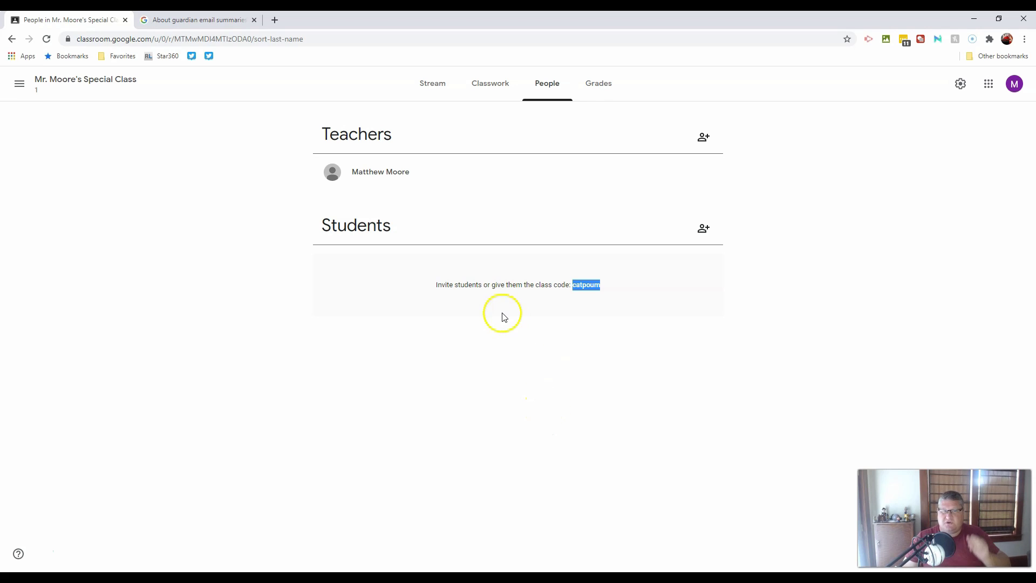
click(277, 25)
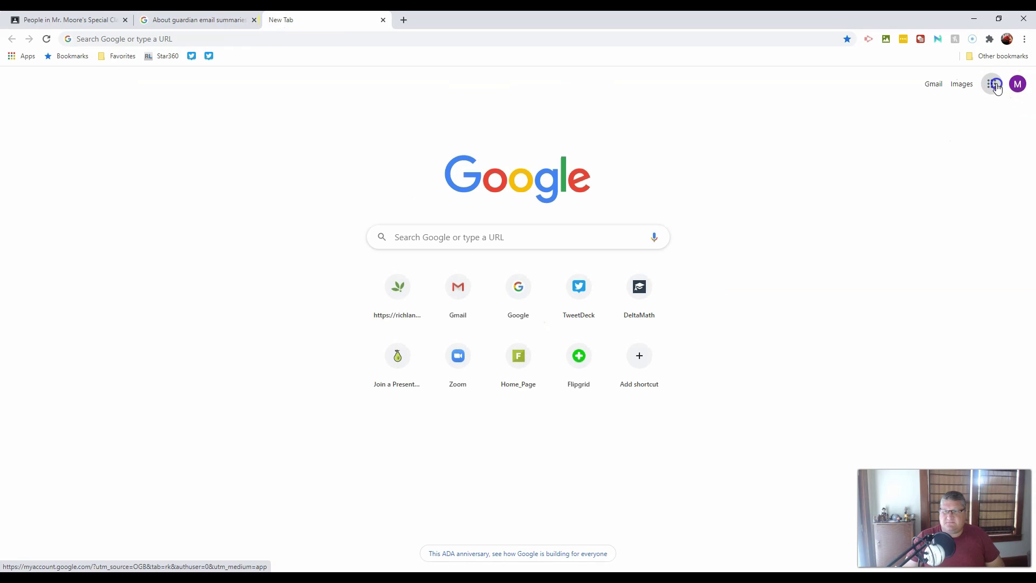
click(992, 84)
click(898, 183)
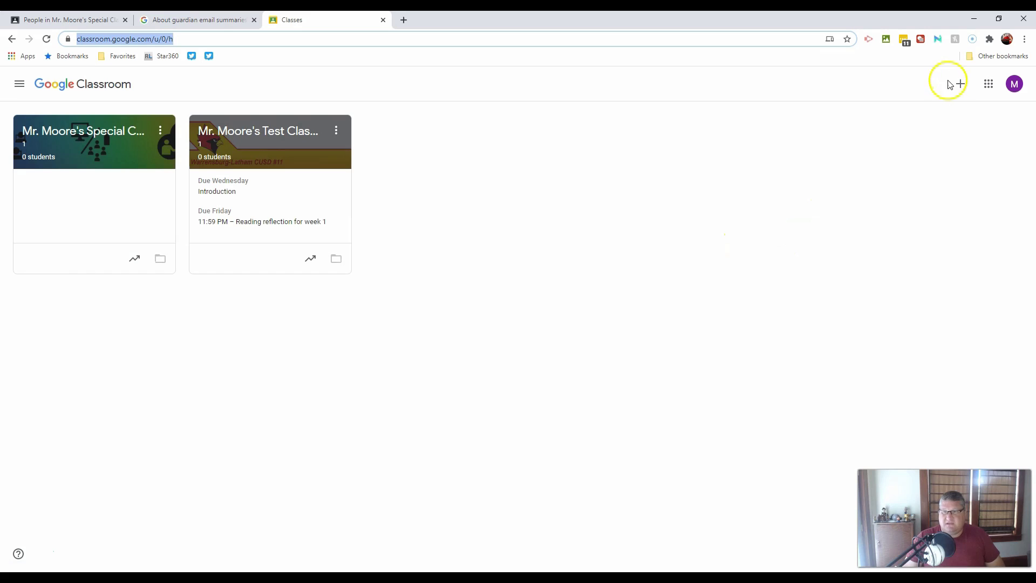
Preview the Join class form from the + menu and cancel without entering a code.
click(962, 88)
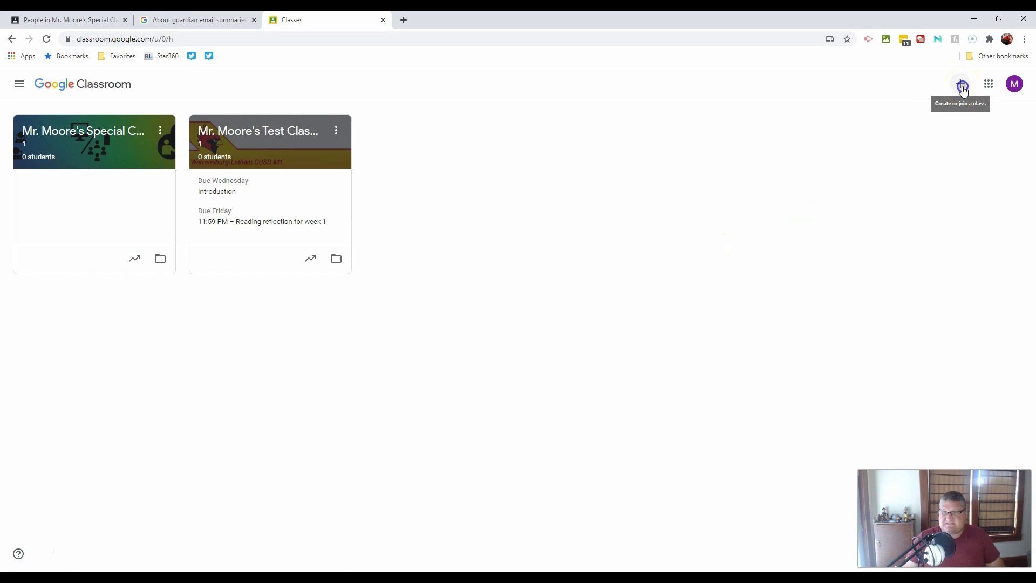
click(930, 108)
click(520, 333)
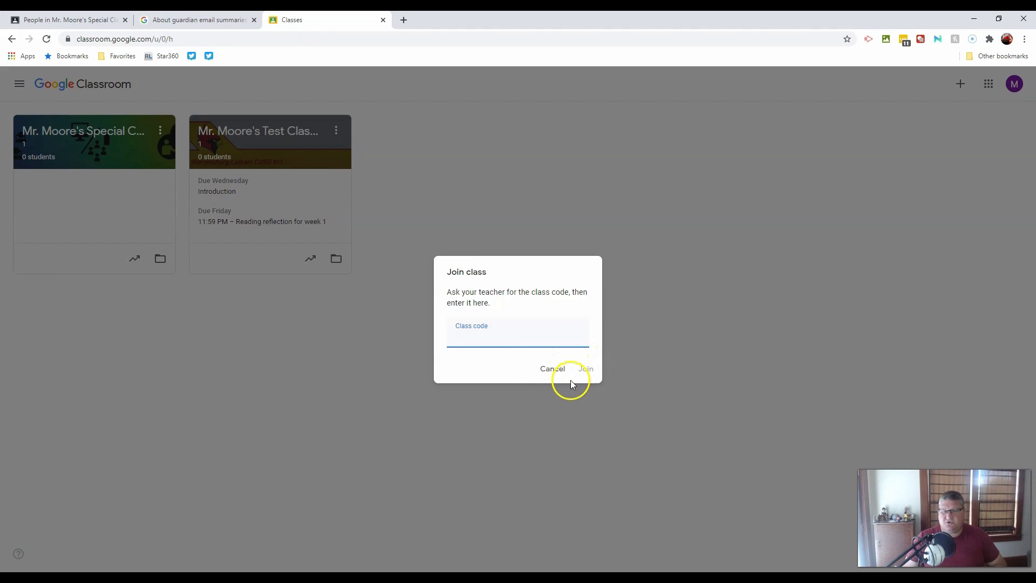
click(553, 371)
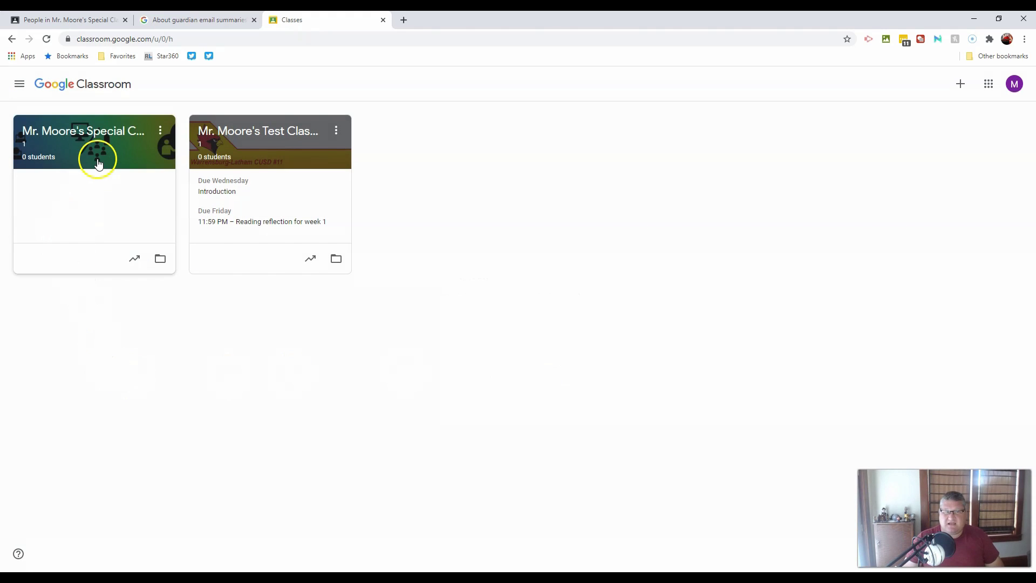
Open the class card from the overview and go to its People page.
click(100, 158)
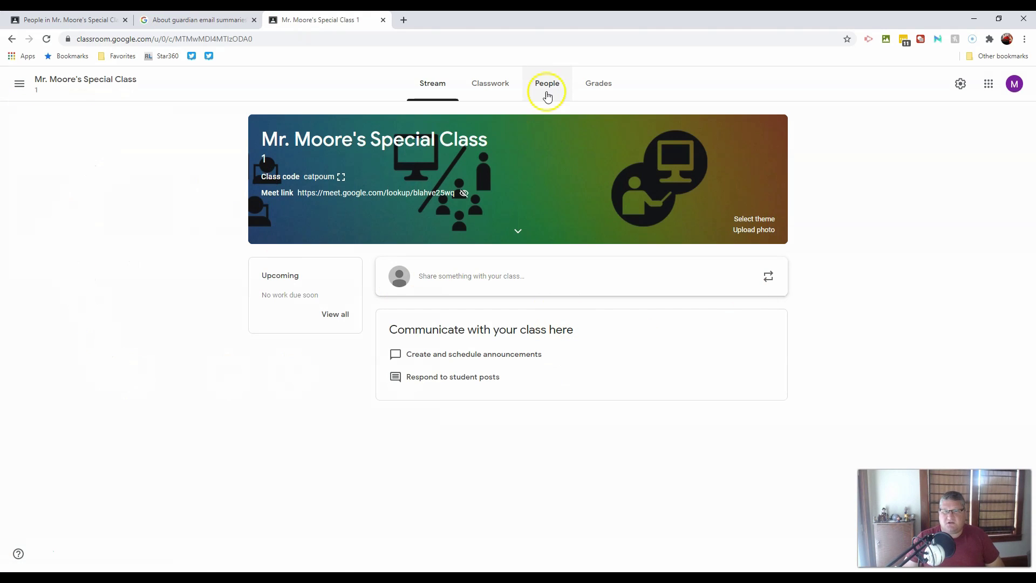
click(548, 85)
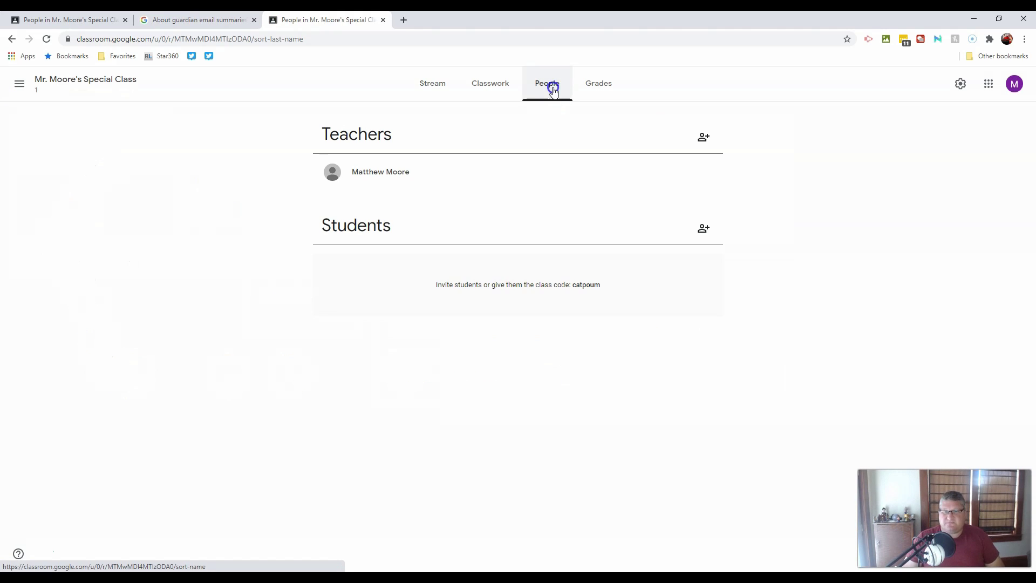
click(706, 236)
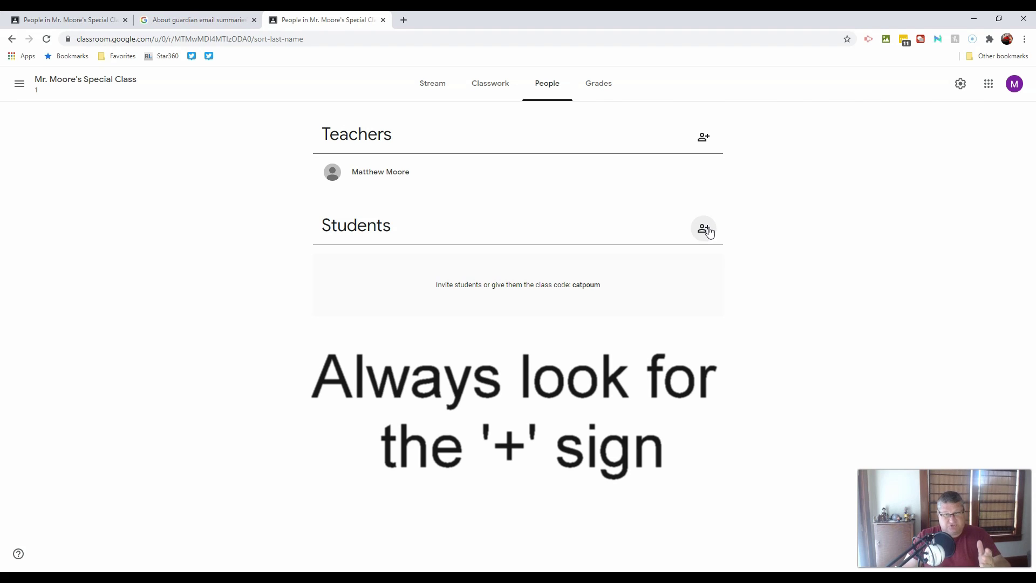
In Invite students, enter the student's school e-mail address and correct its domain.
click(709, 230)
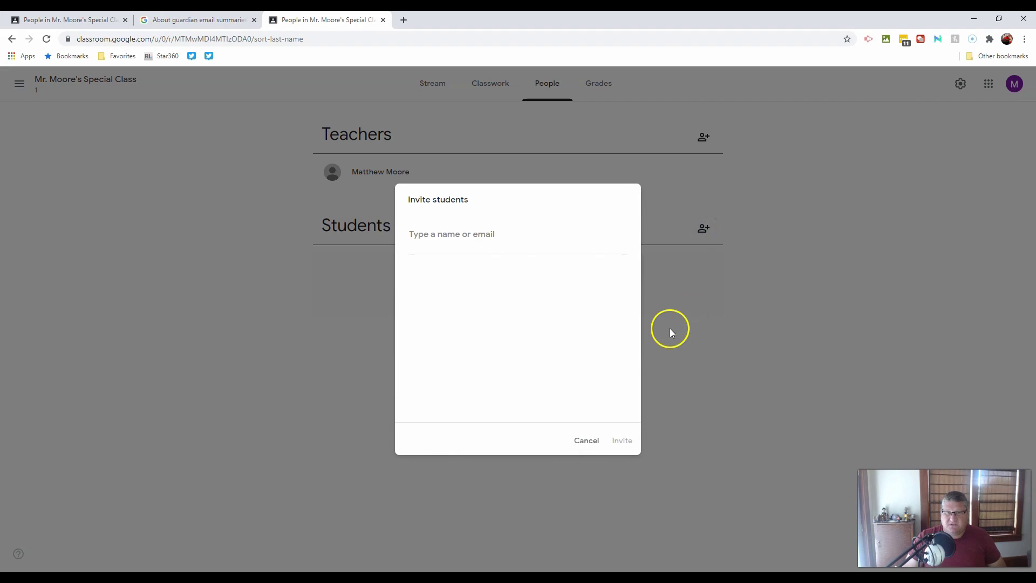
click(449, 235)
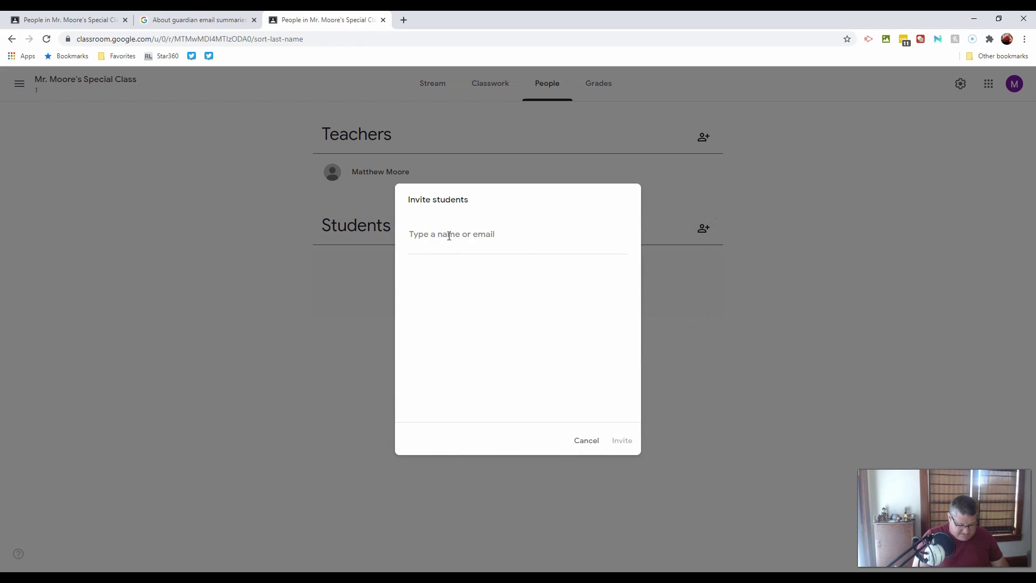
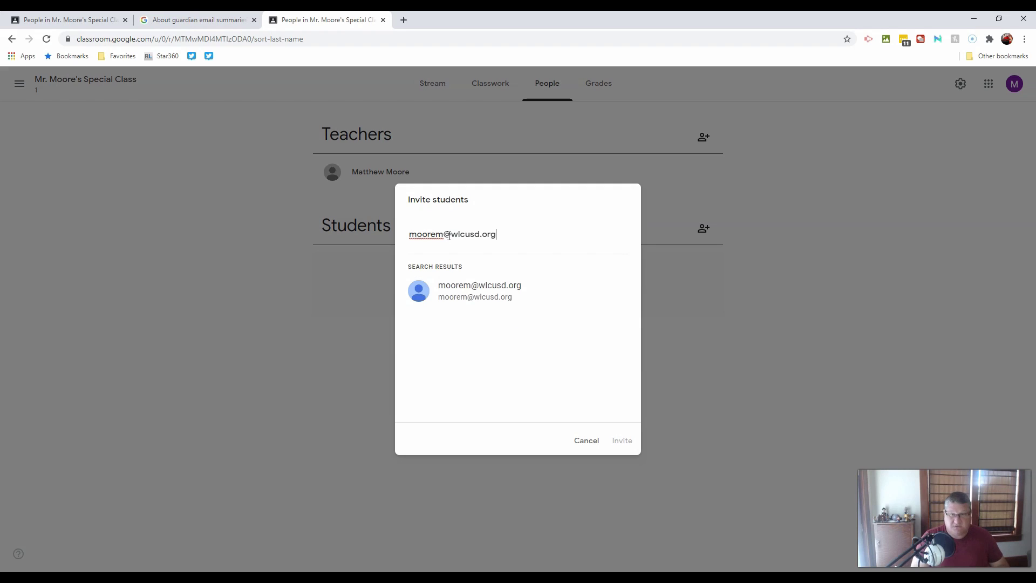
click(478, 235)
text(11)
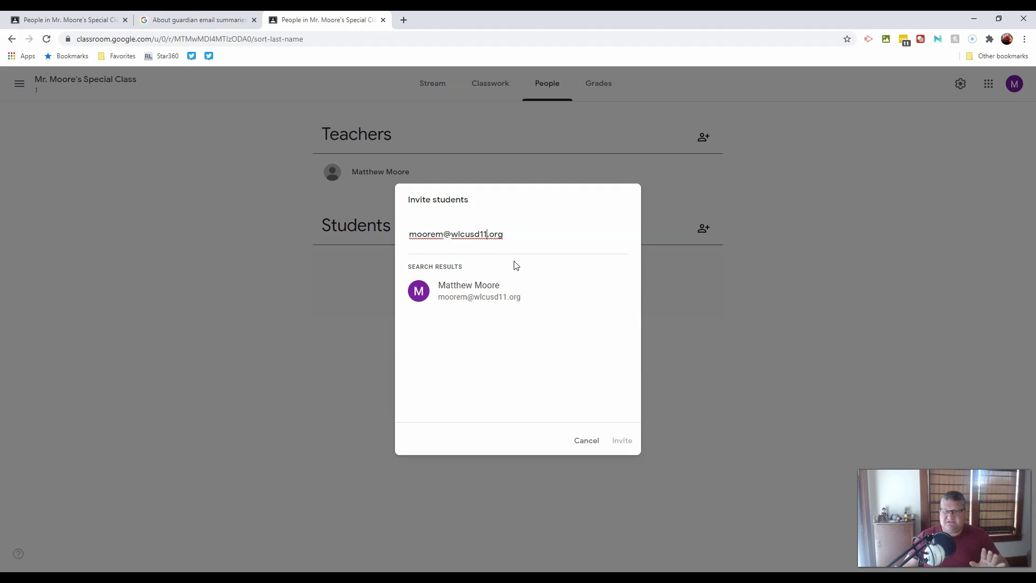
drag(504, 235, 452, 238)
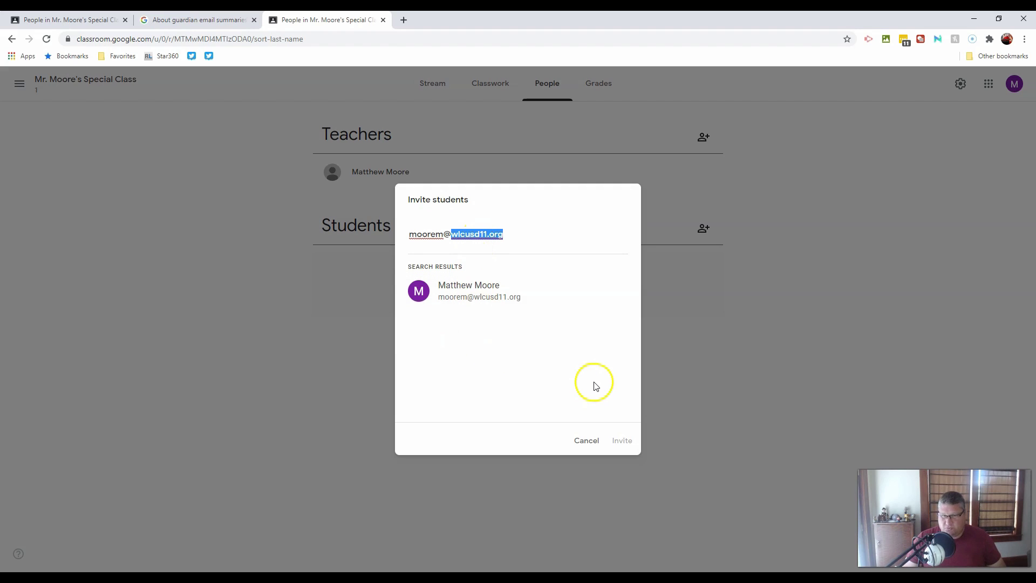
Add the matched account and send the invite, then dismiss the 'Couldn't invite student' error.
click(517, 239)
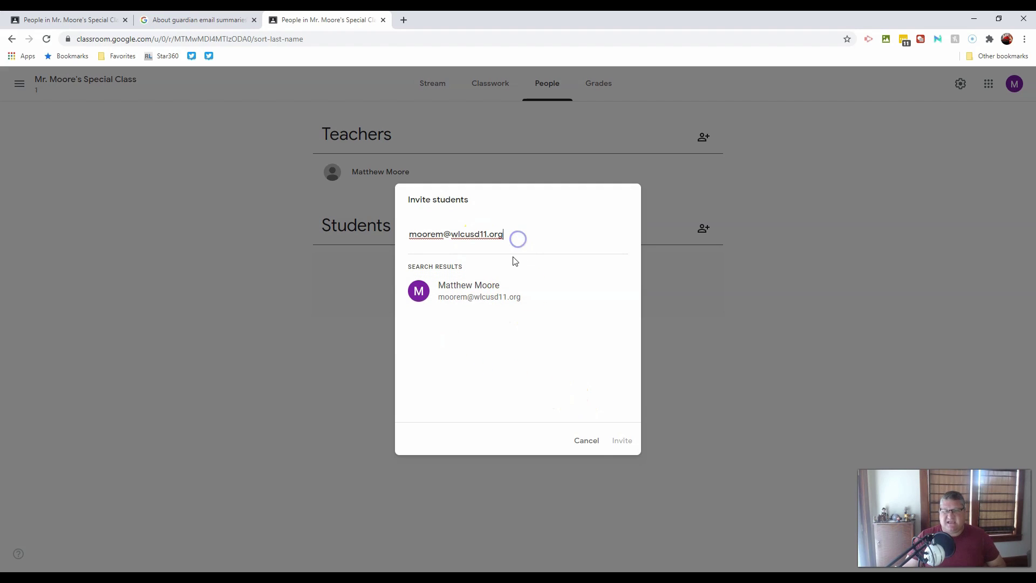
click(622, 444)
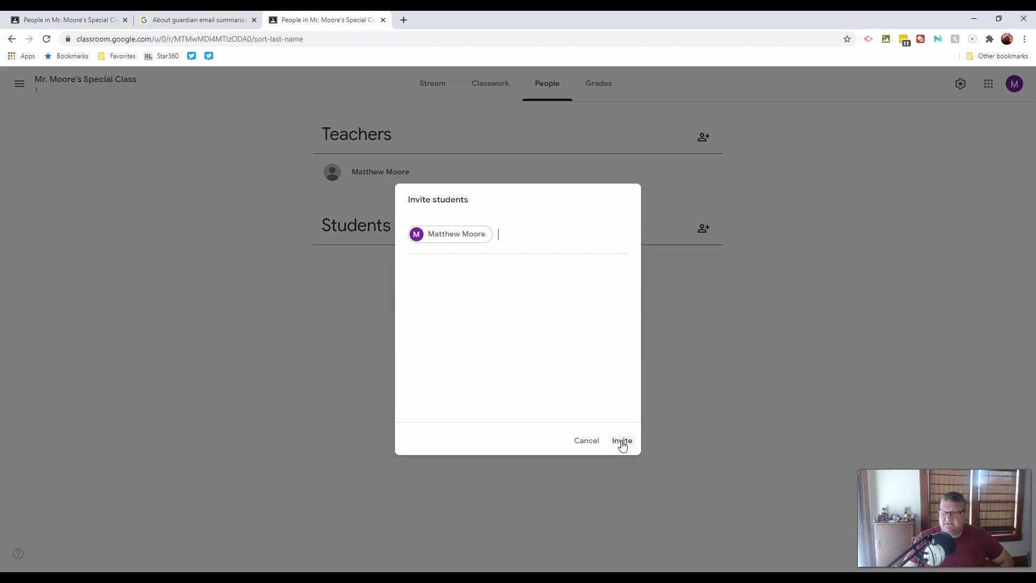
click(623, 442)
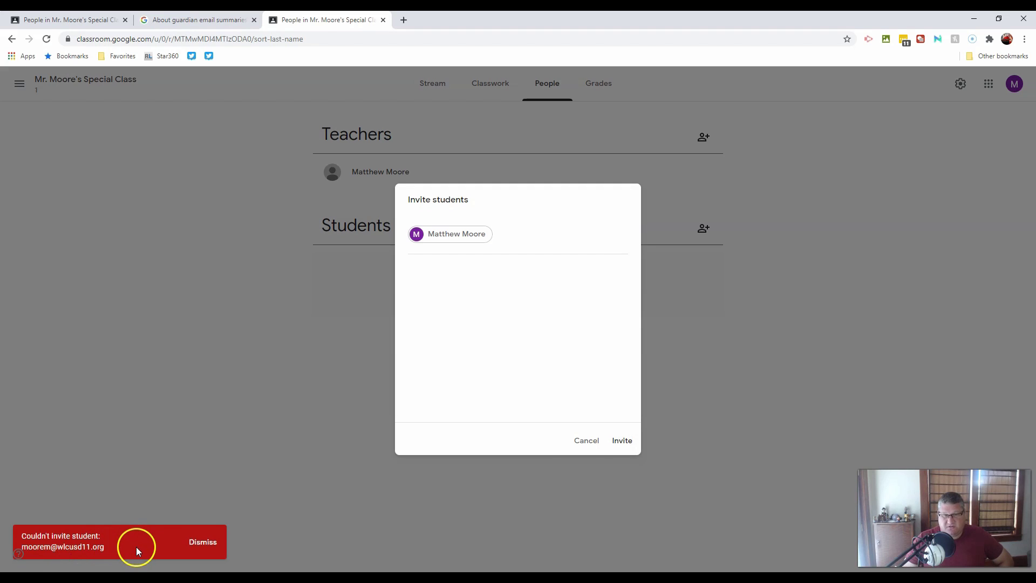
click(207, 544)
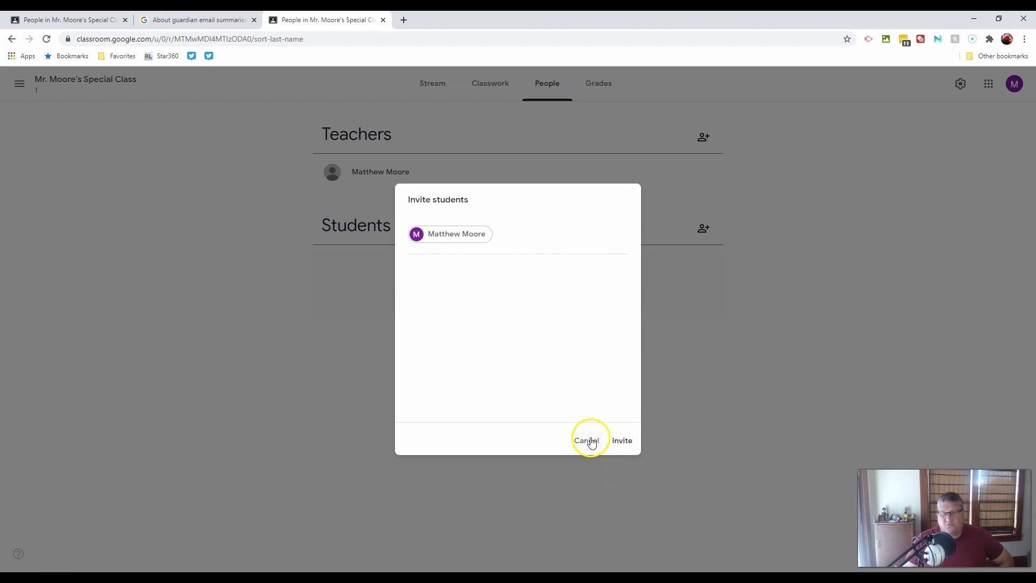
click(588, 440)
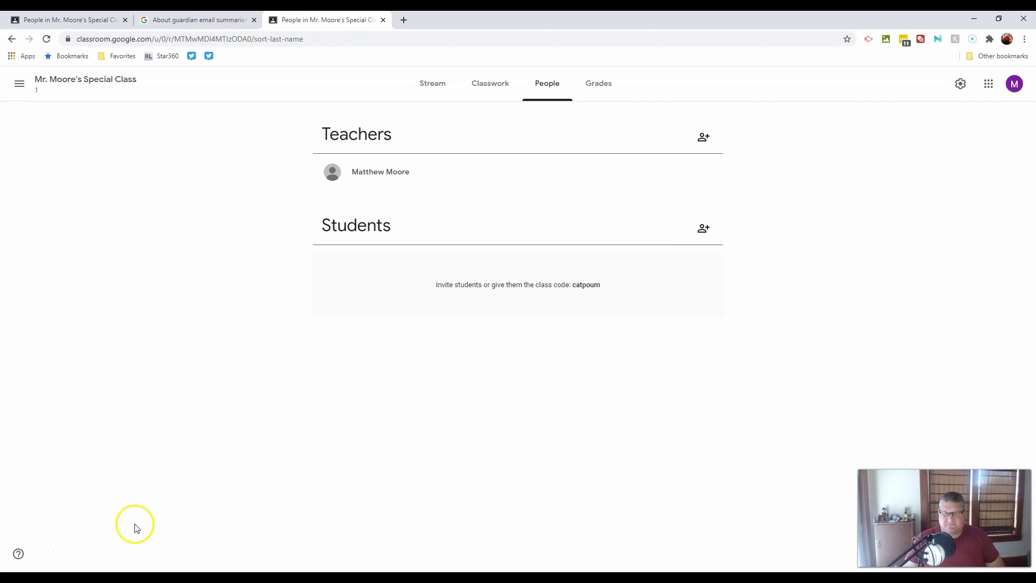
Cancel the Invite students dialog without inviting anyone.
click(22, 551)
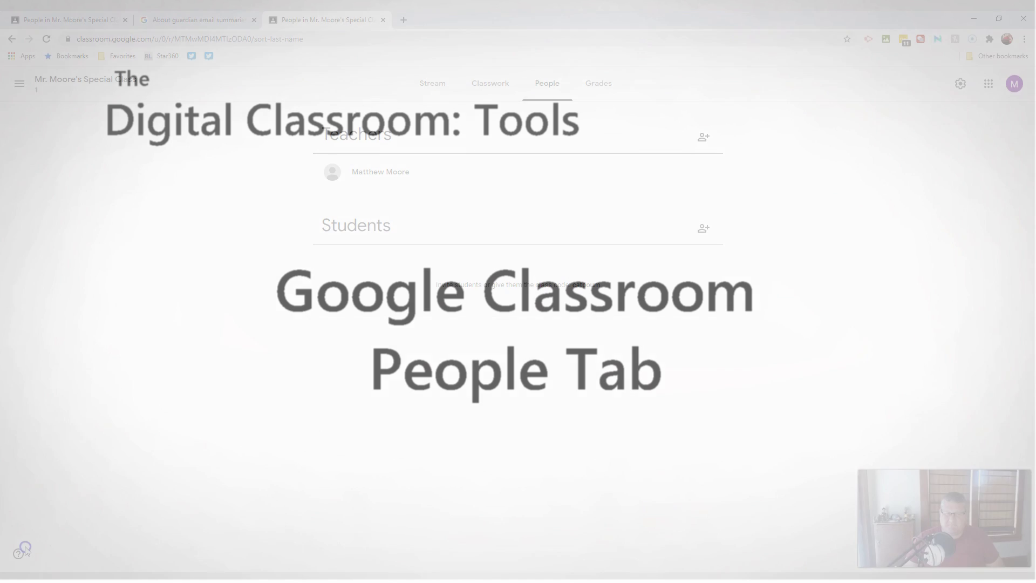